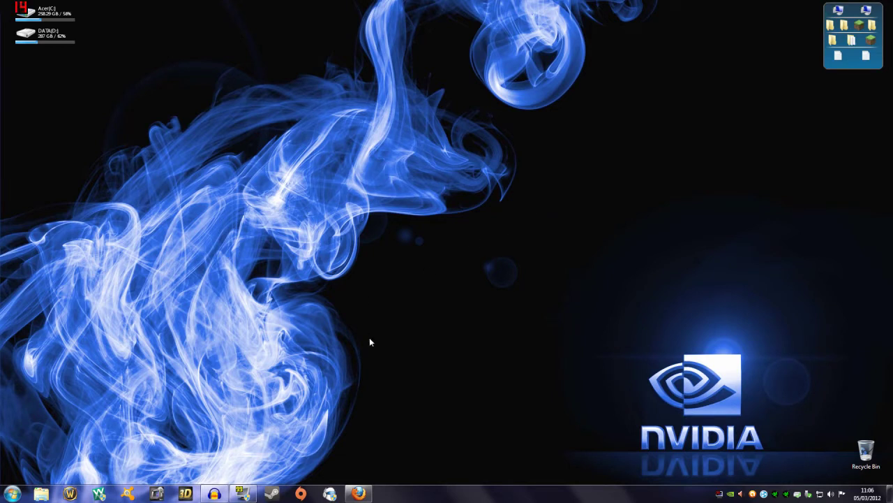
Open Computer's Properties from the Windows 7 Start menu to view system information
left_click(12, 493)
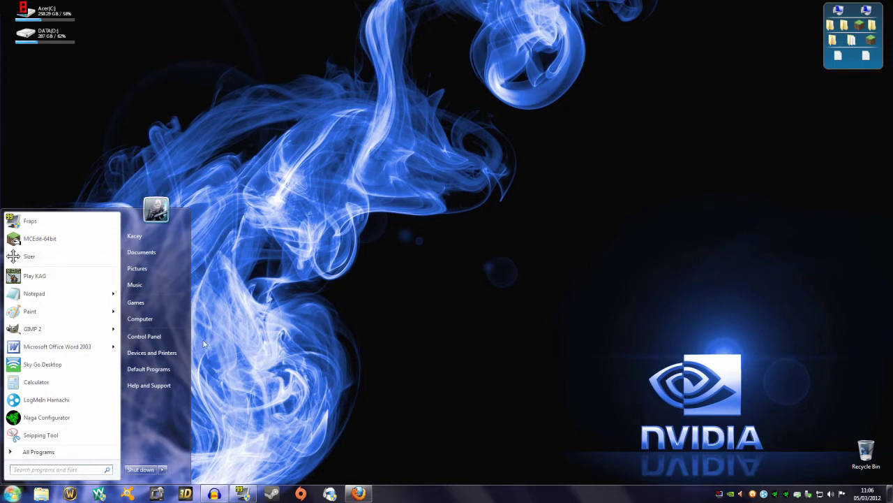
right_click(159, 318)
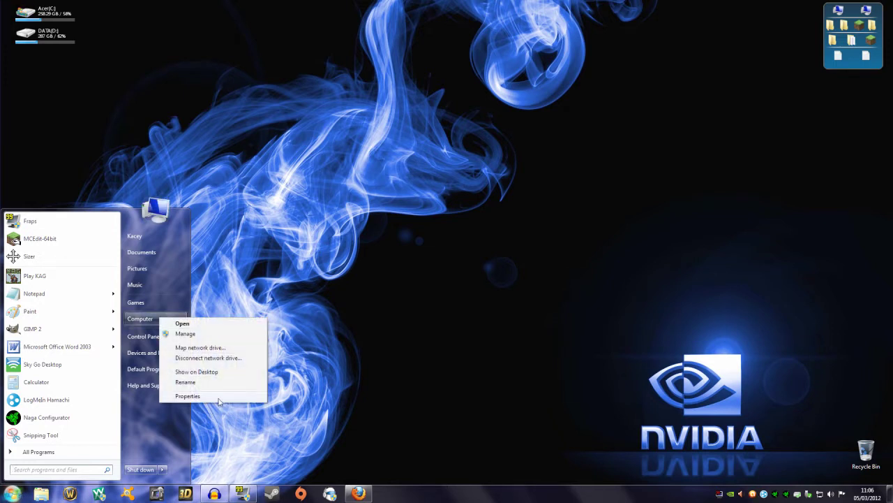
left_click(253, 400)
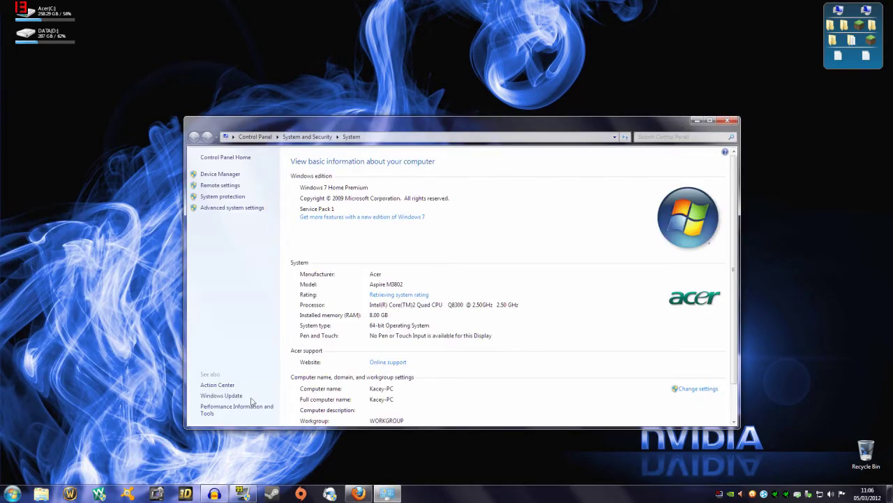
left_click_drag(487, 130, 487, 89)
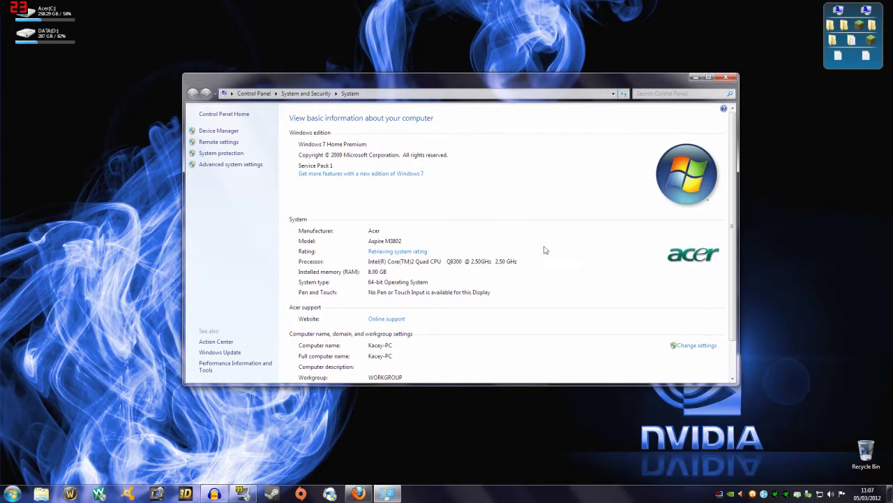
scroll(546, 250, "down", 1)
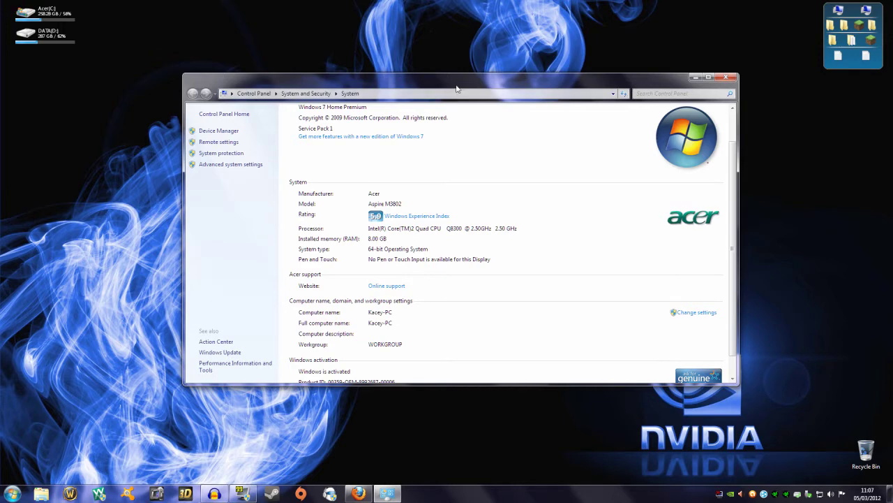
left_click_drag(457, 86, 458, 71)
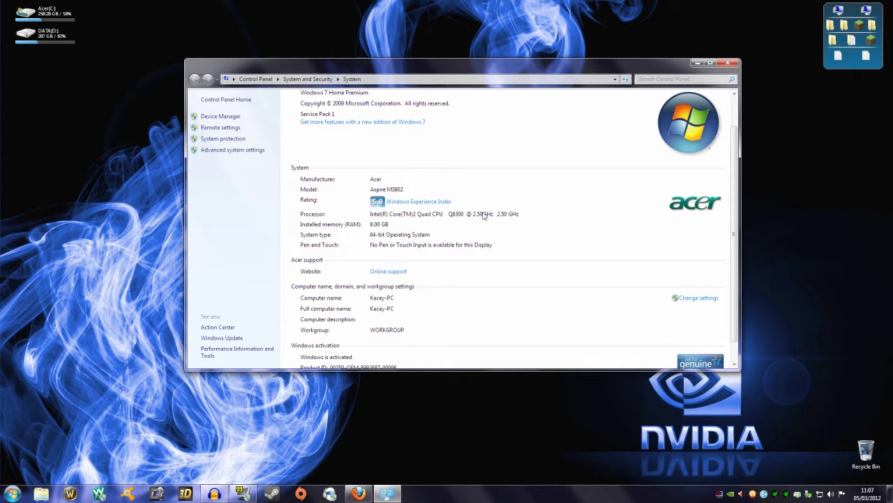
left_click_drag(476, 76, 452, 91)
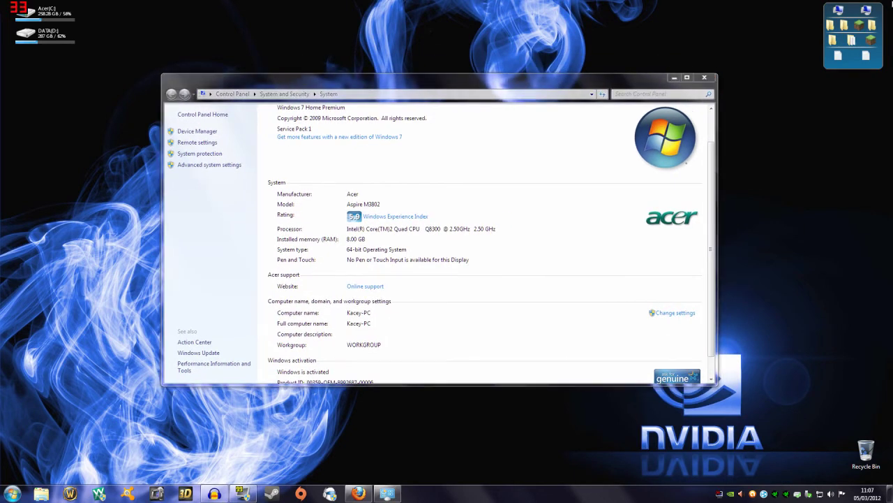
left_click(860, 28)
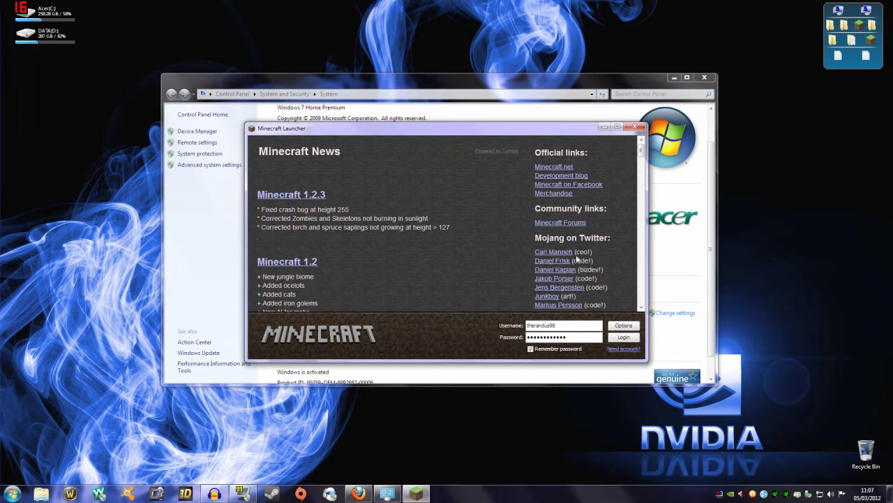
Log in to Minecraft, go to Singleplayer and start setting up a new world
left_click(616, 341)
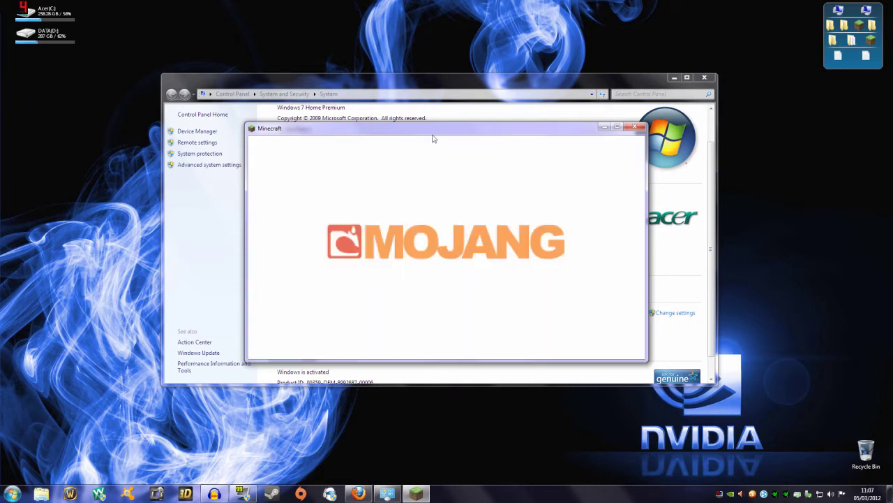
left_click_drag(453, 133, 473, 119)
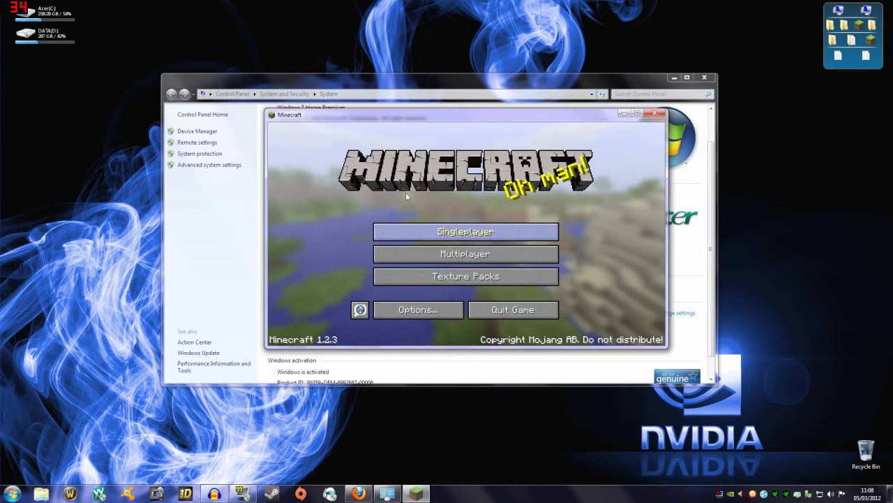
left_click(429, 185)
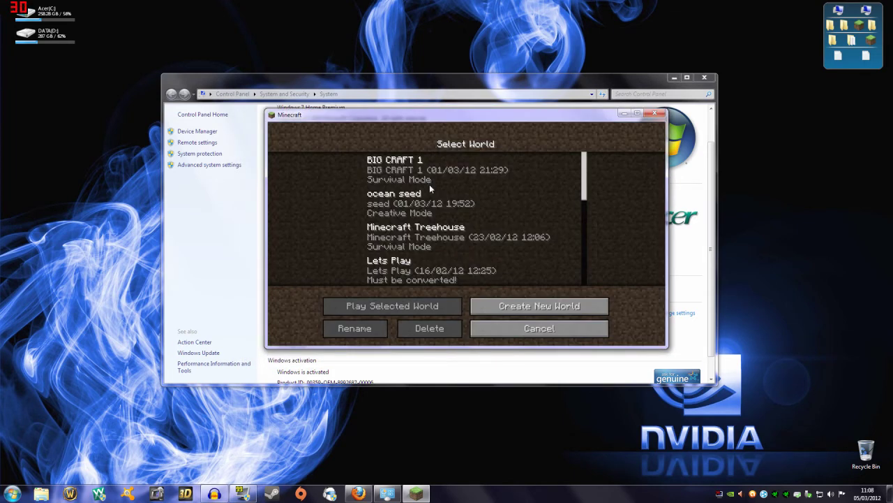
scroll(427, 201, "down", 5)
scroll(428, 201, "down", 6)
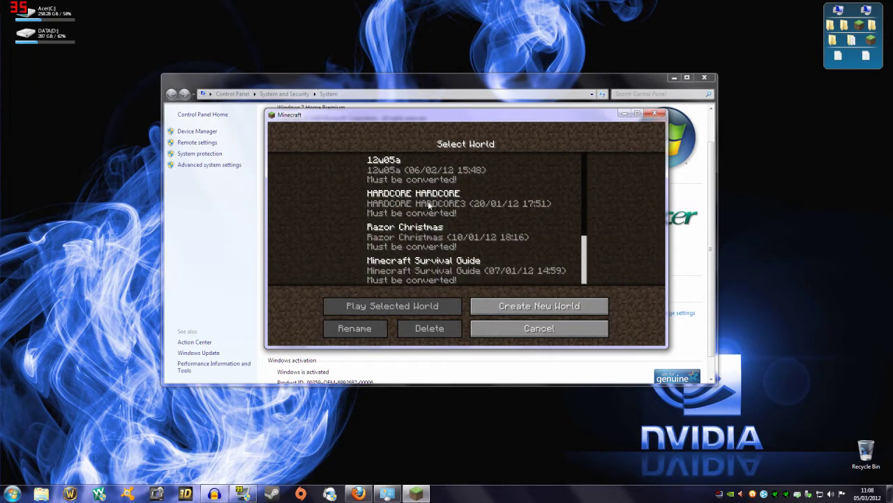
left_click(503, 305)
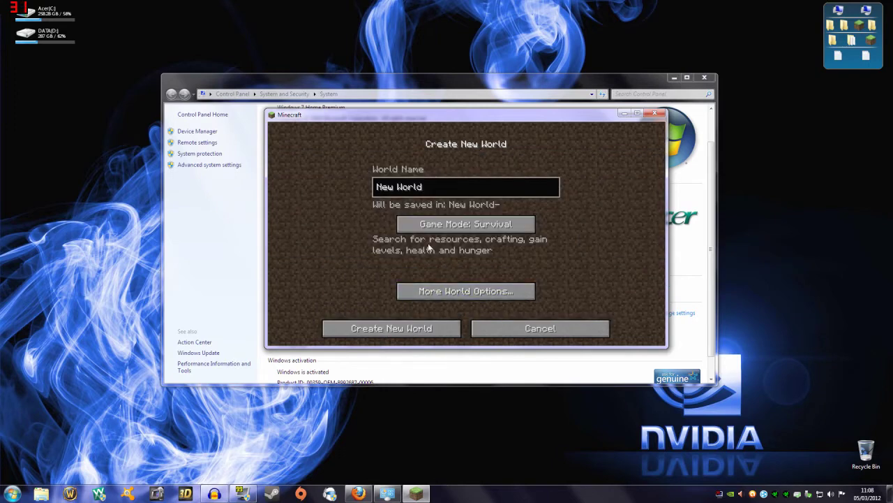
Generate a Creative-mode world, pause it and maximize the game window
left_click(457, 222)
left_click(457, 222)
left_click(428, 336)
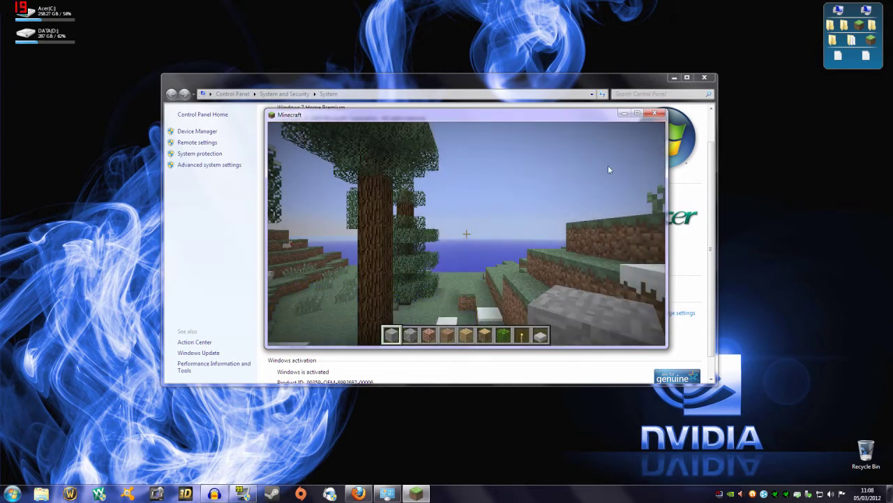
key("Escape")
key("super+Up")
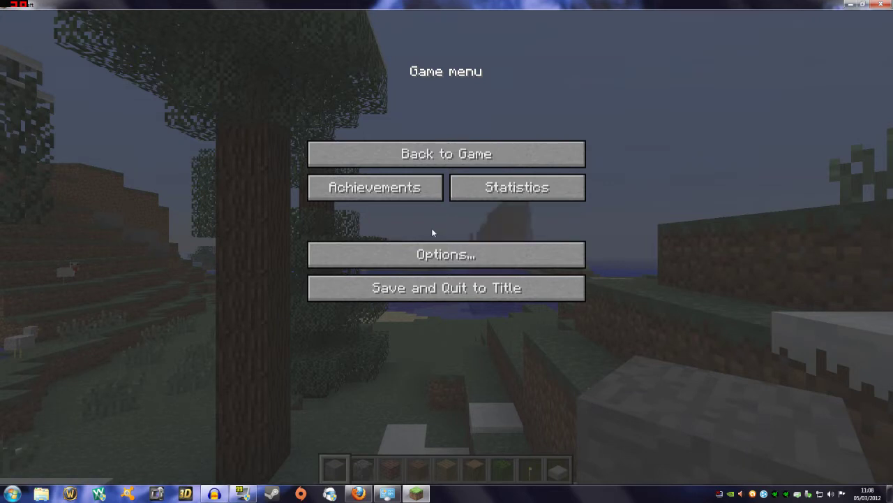
Set Render Distance to Far in Video Settings and return to the Game menu
left_click(434, 252)
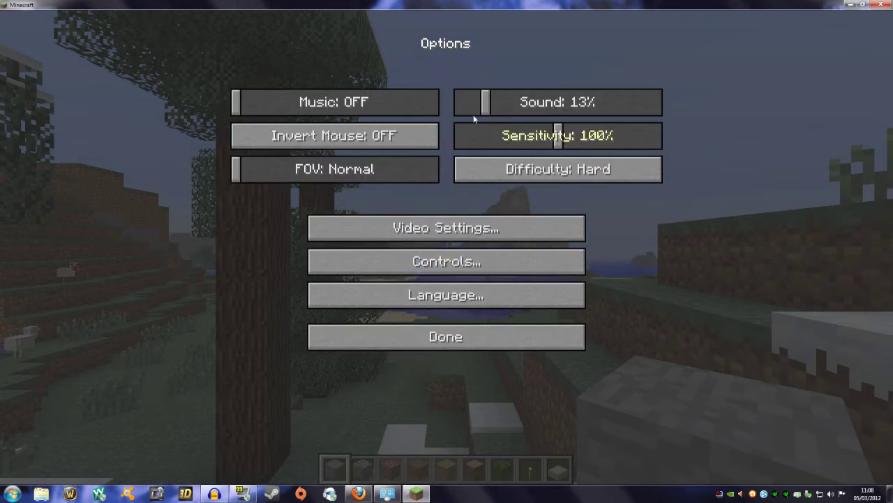
left_click(447, 227)
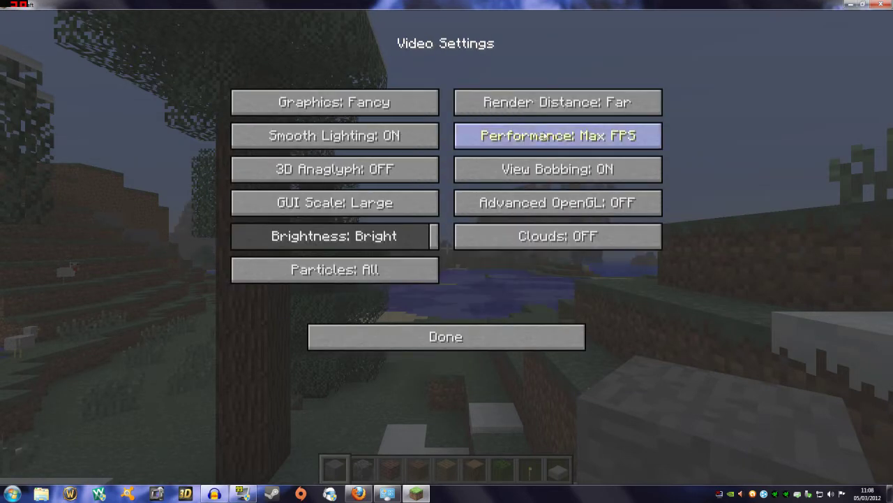
left_click(574, 103)
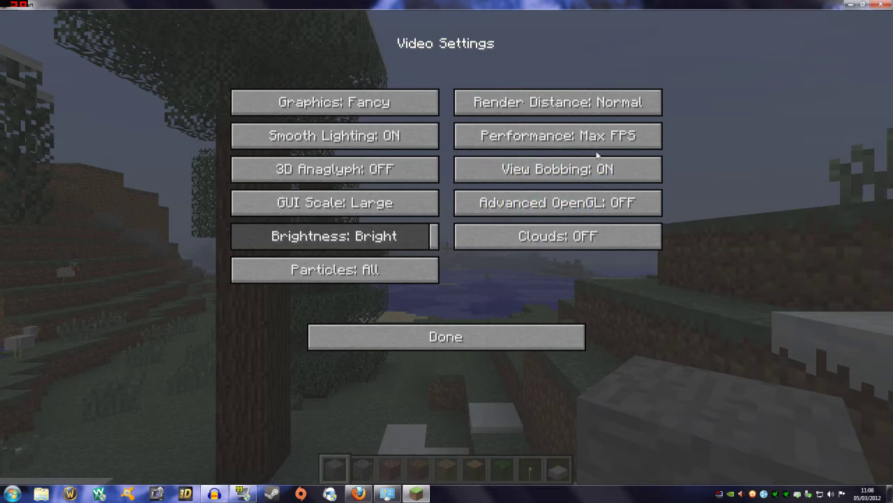
left_click(511, 110)
left_click(511, 110)
left_click(511, 110)
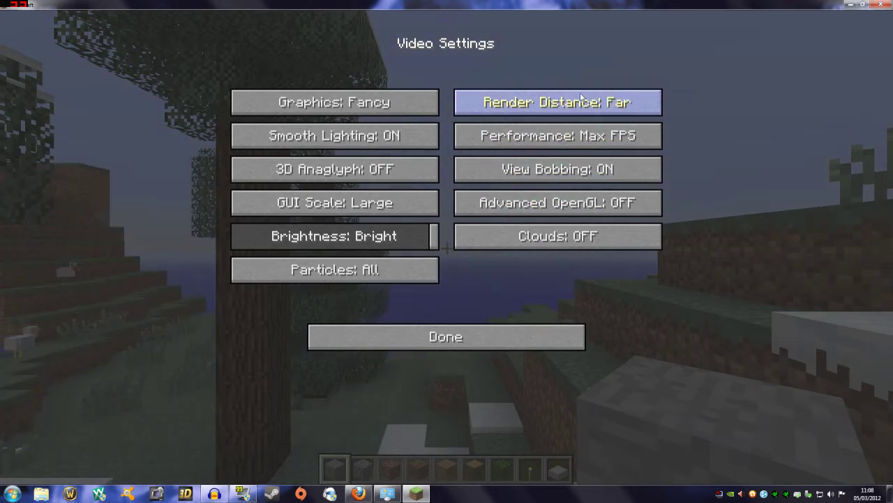
left_click(477, 338)
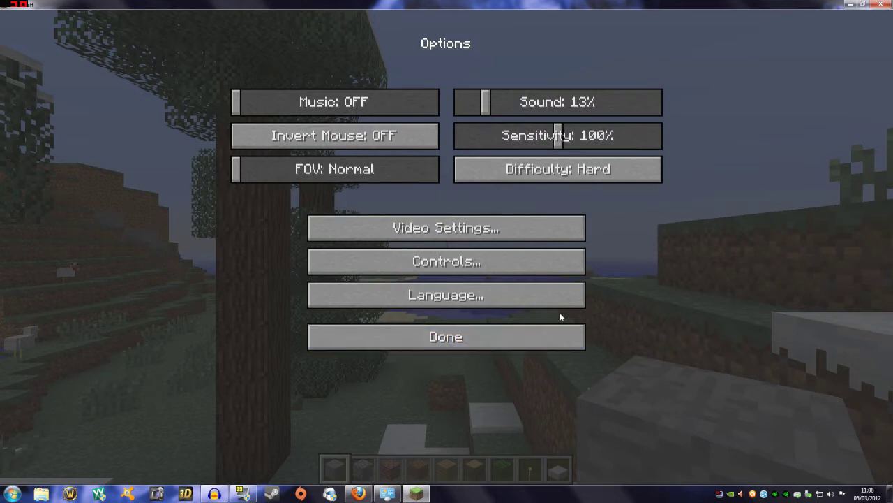
left_click(488, 337)
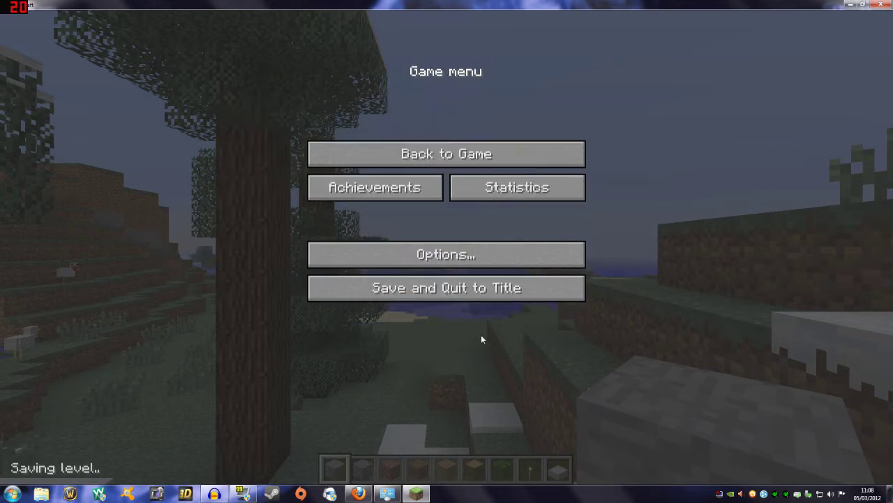
Save and quit to title, minimize Minecraft, and bring Firefox to the front
left_click(473, 289)
left_click(849, 6)
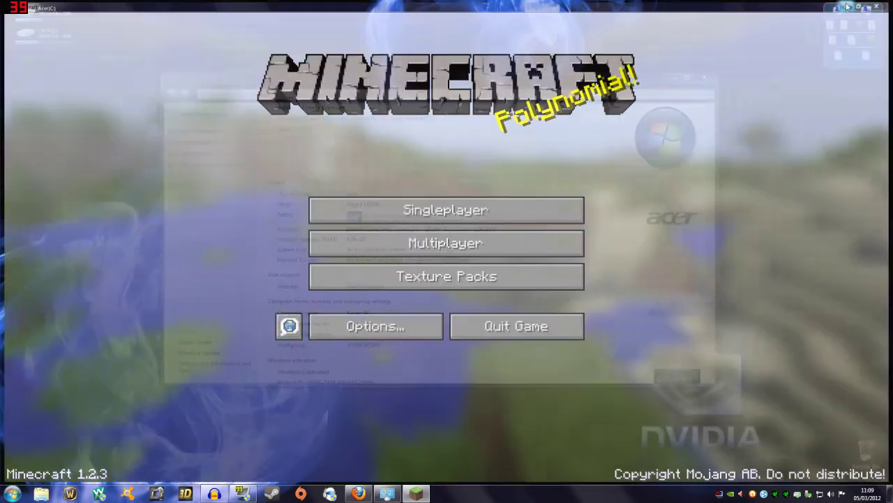
left_click_drag(482, 84, 482, 69)
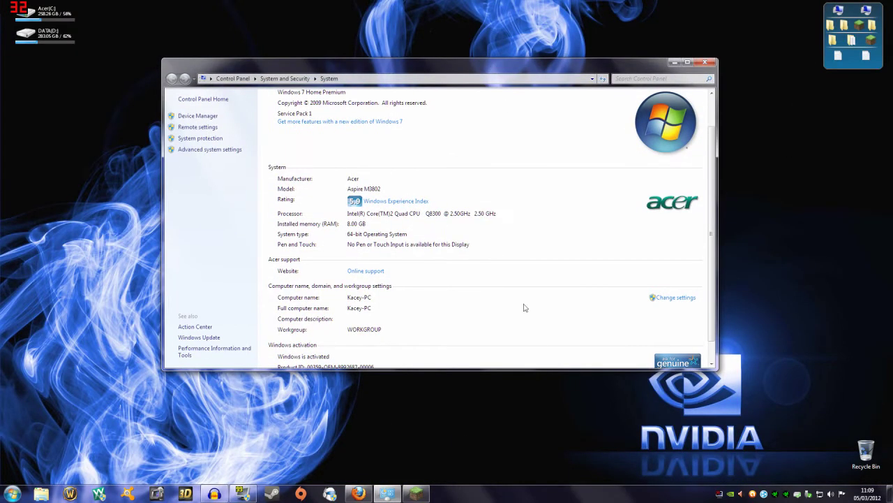
left_click(358, 493)
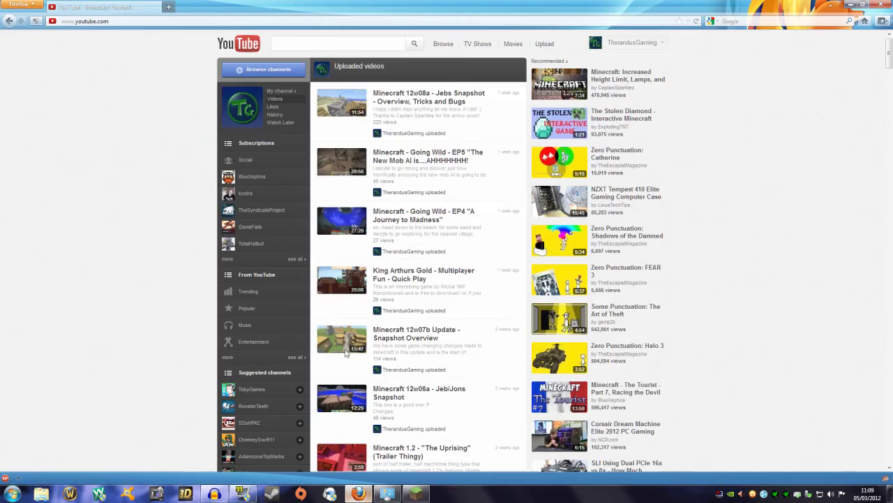
Search Google for '64 bit java' and read java.com's 64-bit browser download instructions
left_click(167, 6)
left_click(351, 179)
type("64 bit j")
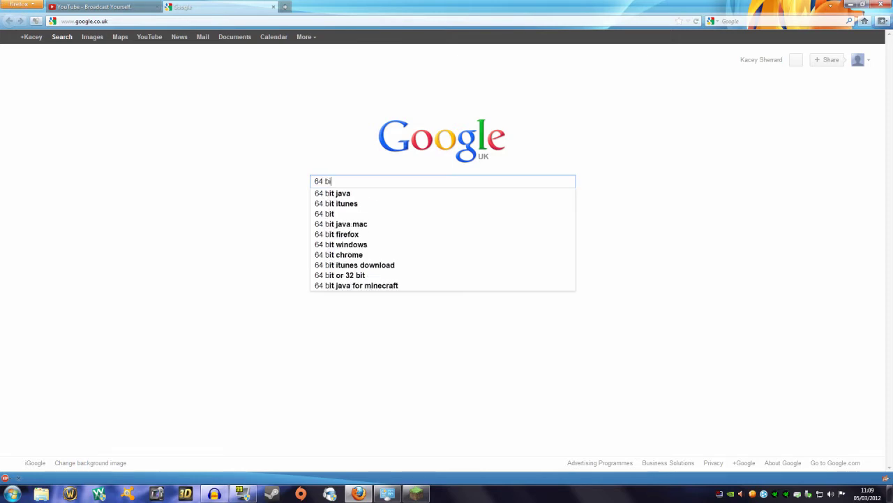
left_click(352, 188)
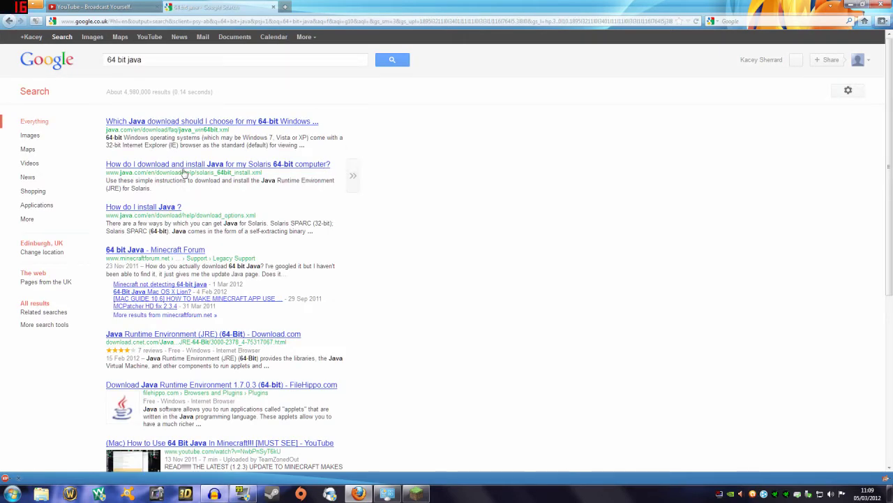
left_click(190, 122)
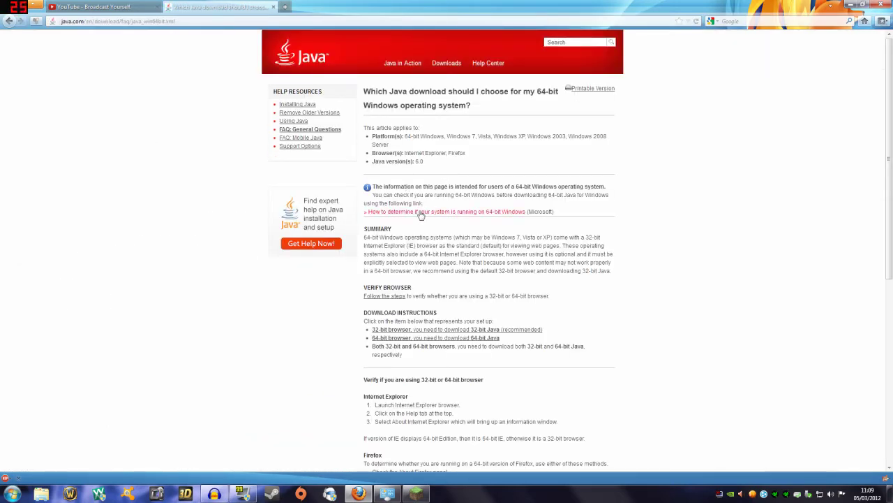
scroll(419, 214, "down", 2)
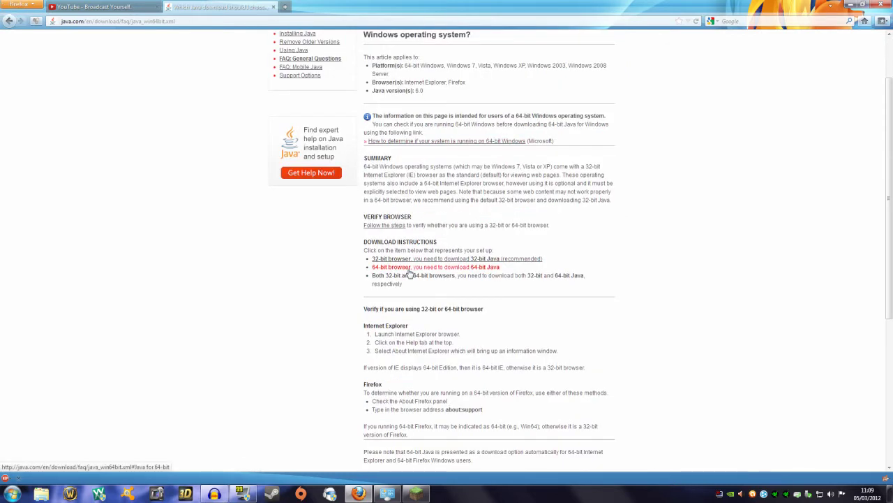
left_click(423, 269)
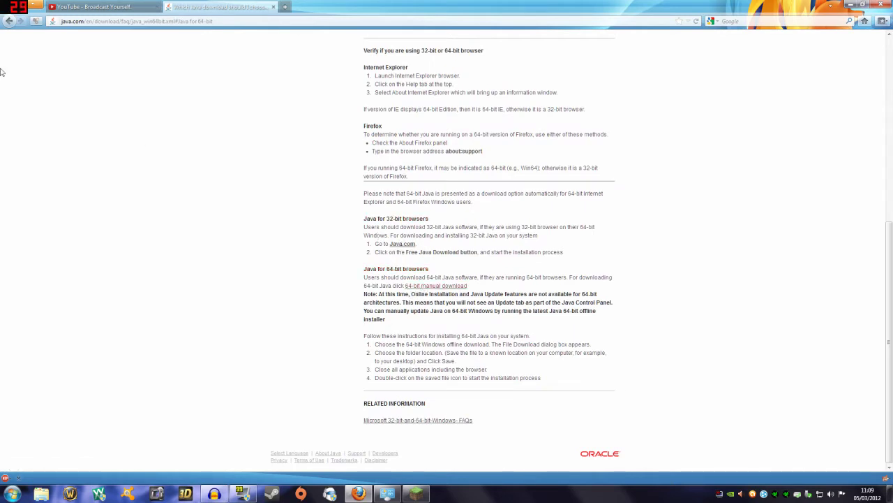
Return to the results, open the Solaris 64-bit install article, then Java's version check
left_click(9, 21)
left_click(9, 21)
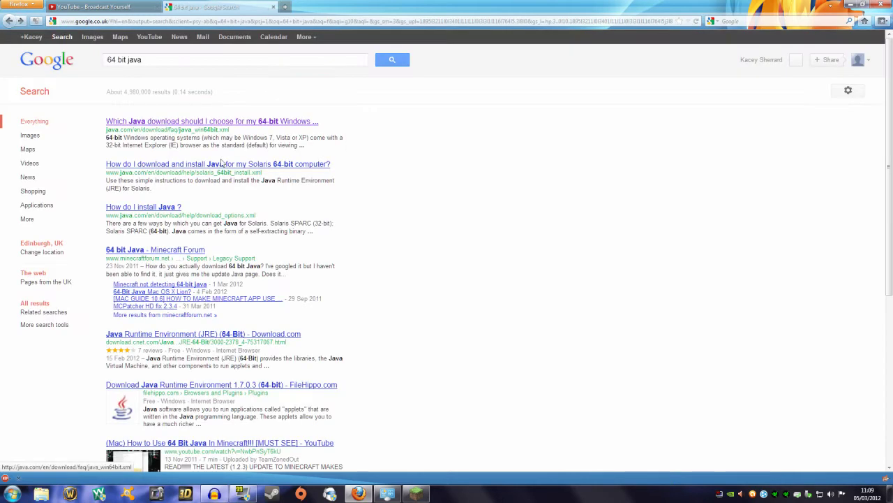
left_click(185, 166)
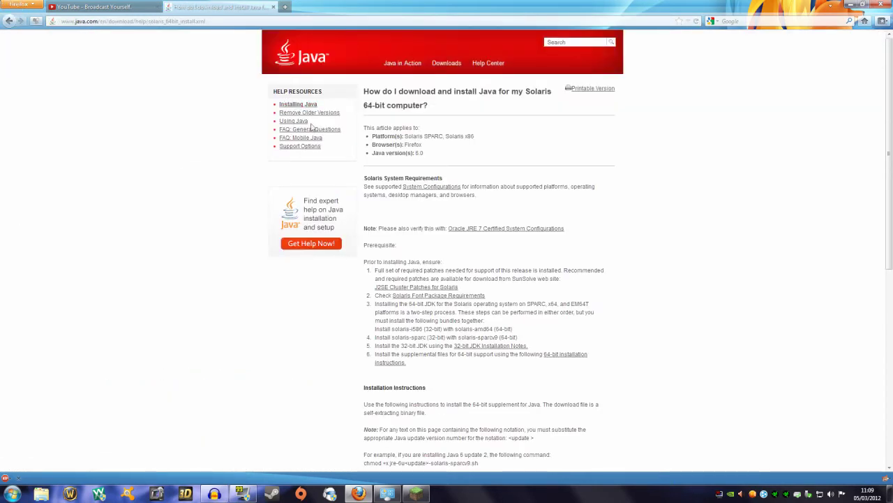
left_click(454, 65)
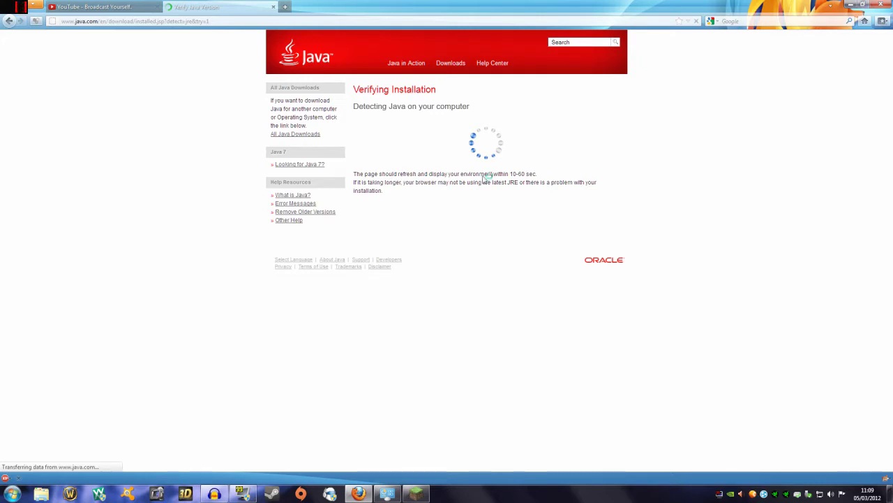
Close the Verify Java Version tab and handle the Java tray notification
left_click(273, 7)
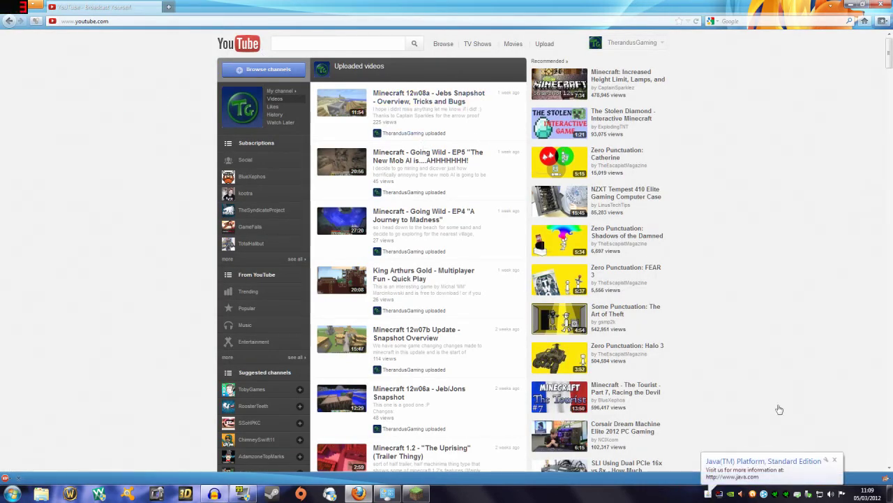
left_click(806, 473)
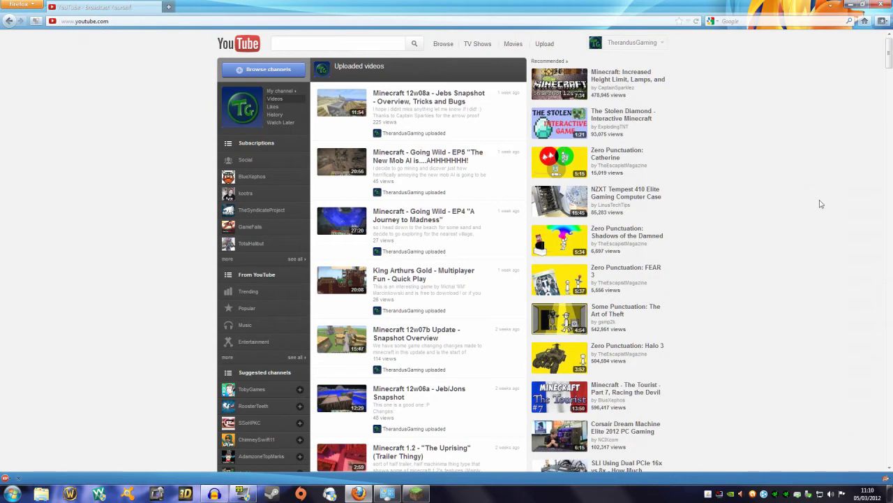
Clear the desktop, open the Minecraft + Server folder and open minecraftserver.bat in Notepad++
left_click(850, 5)
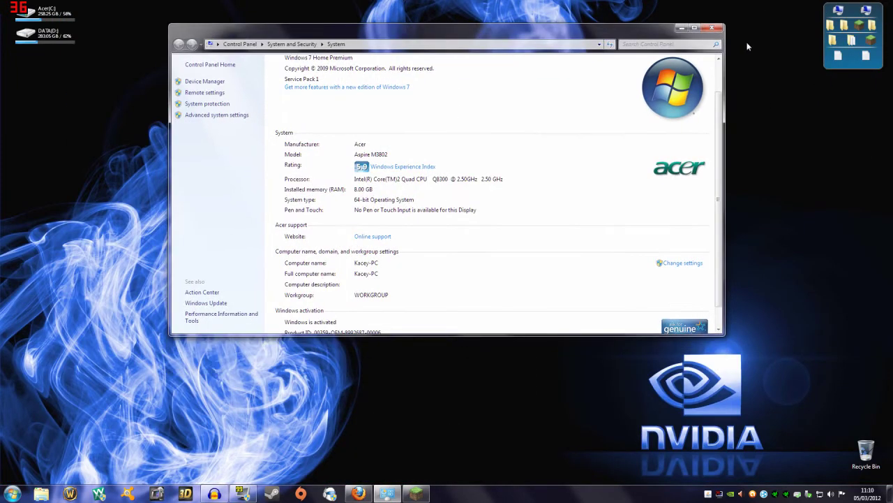
left_click(712, 28)
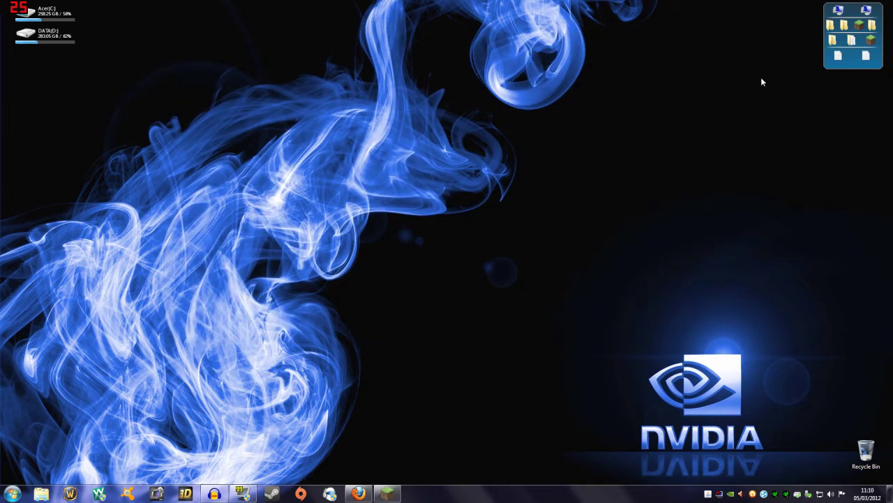
left_click(830, 26)
scroll(524, 313, "down", 5)
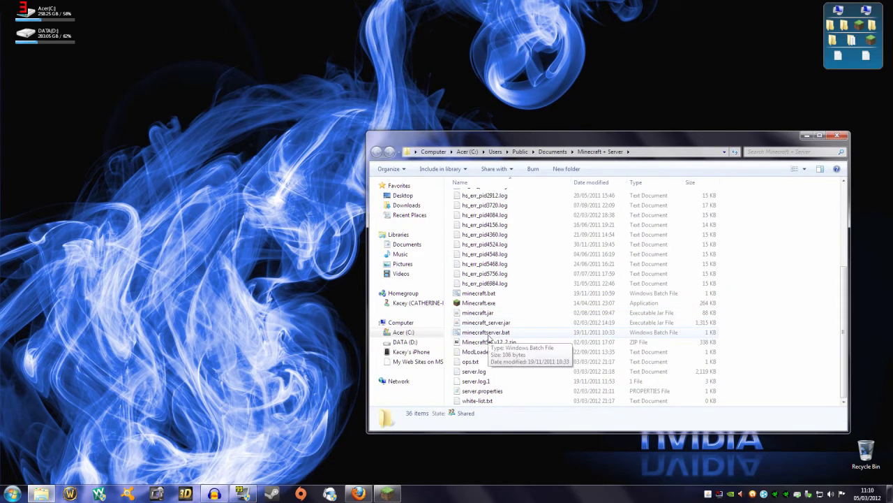
left_click(489, 335)
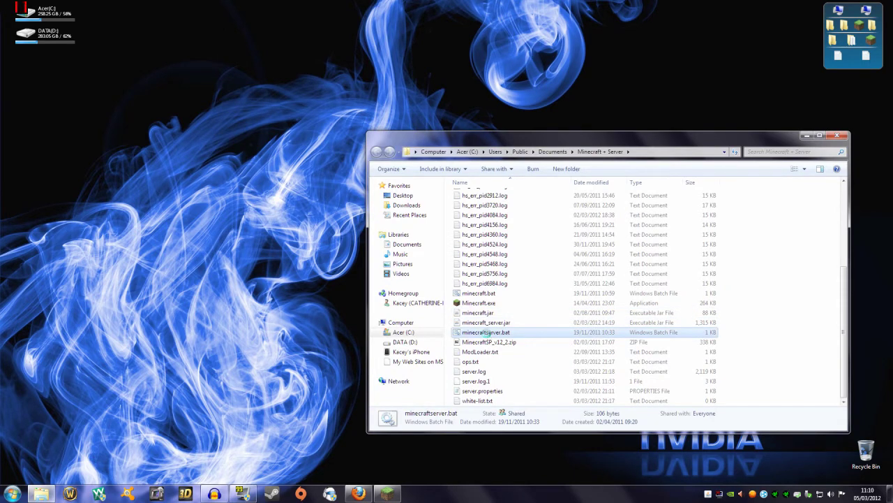
right_click(488, 333)
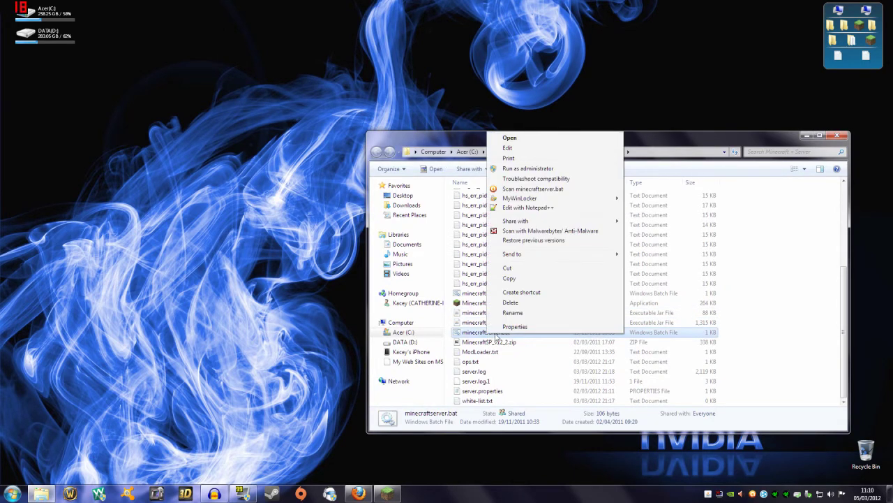
left_click(530, 207)
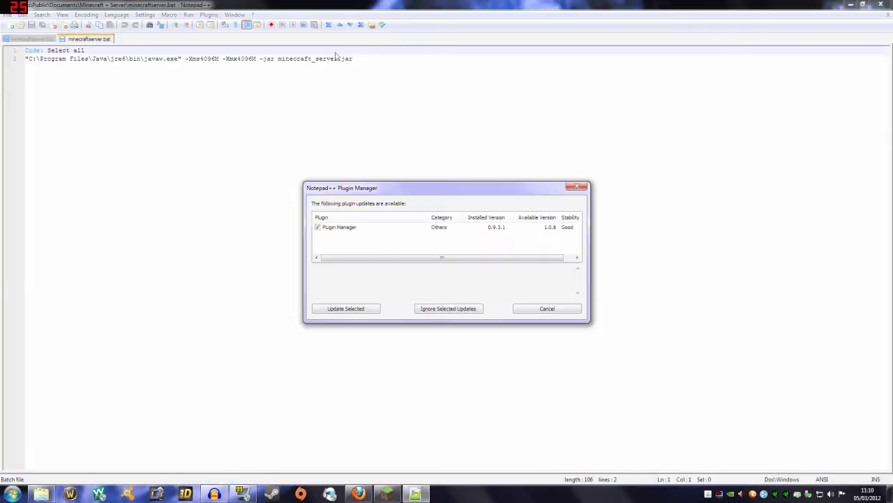
Dismiss the plugin update prompt and review the javaw launch line with 4096M memory
left_click(532, 312)
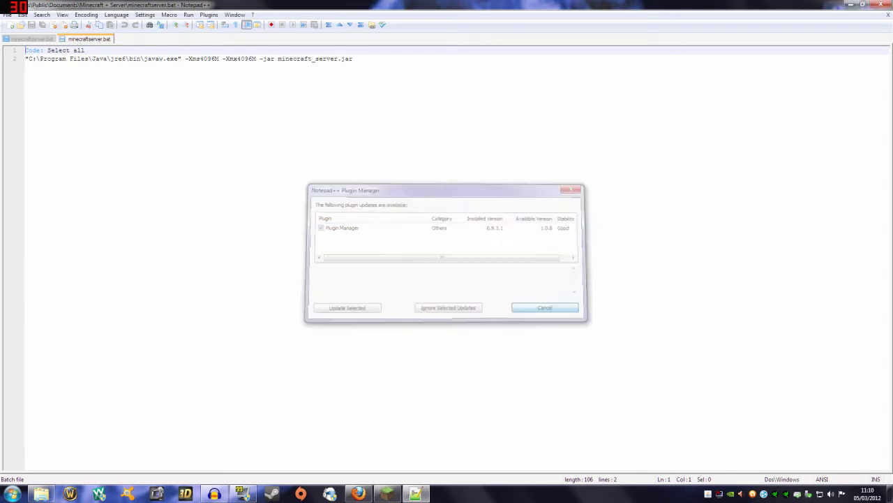
key("ctrl+a")
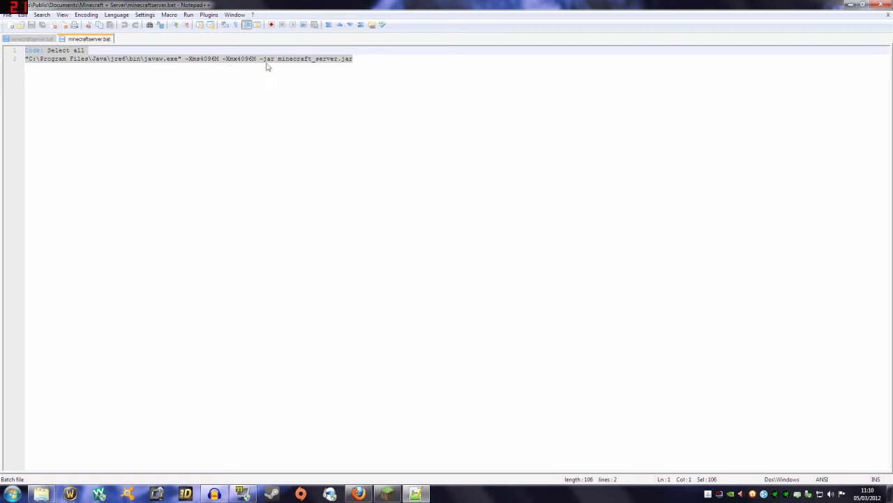
left_click(308, 62)
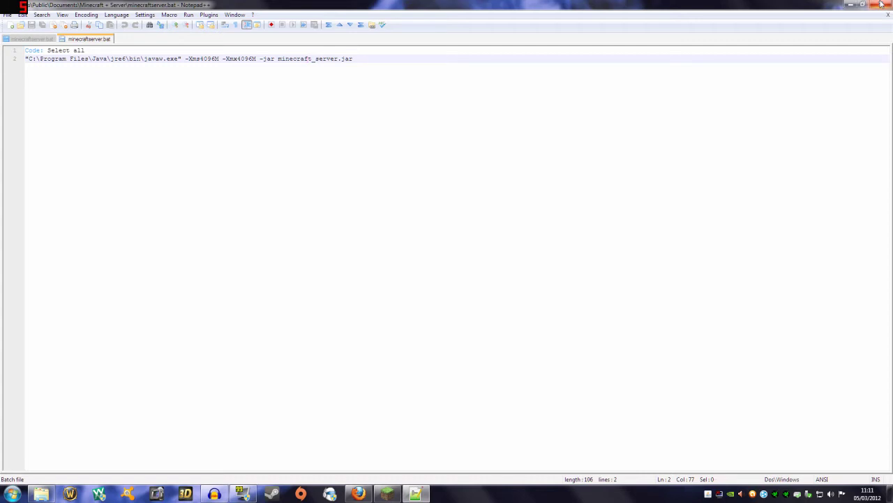
Check the -Xms 4096 value, close Notepad++, and reopen minecraftserver.bat from Explorer
left_click_drag(199, 58, 213, 58)
left_click(881, 5)
left_click_drag(516, 134, 444, 116)
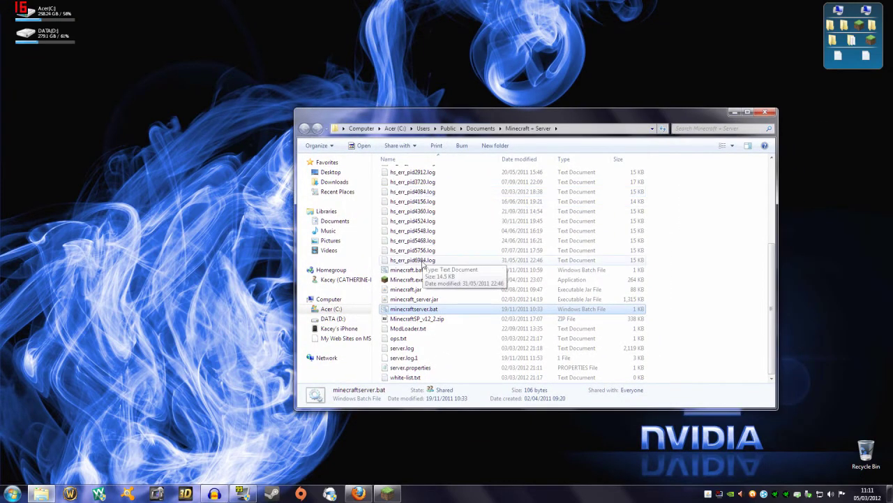
right_click(414, 314)
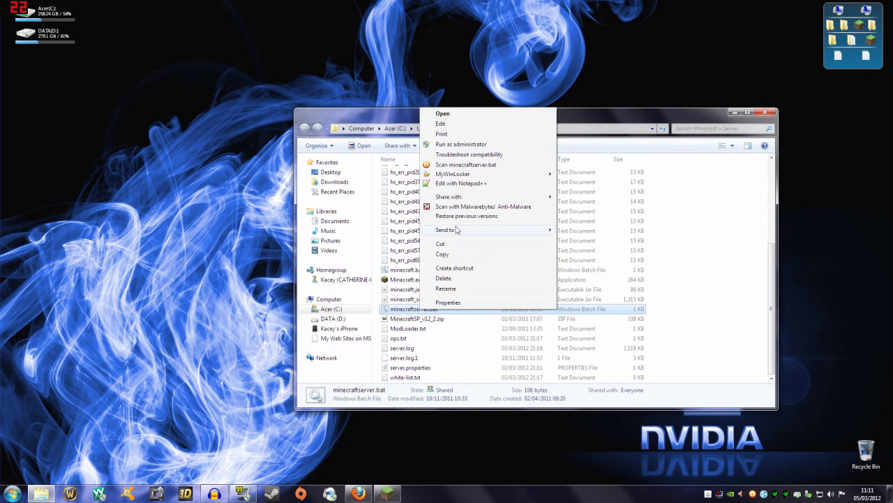
left_click(471, 185)
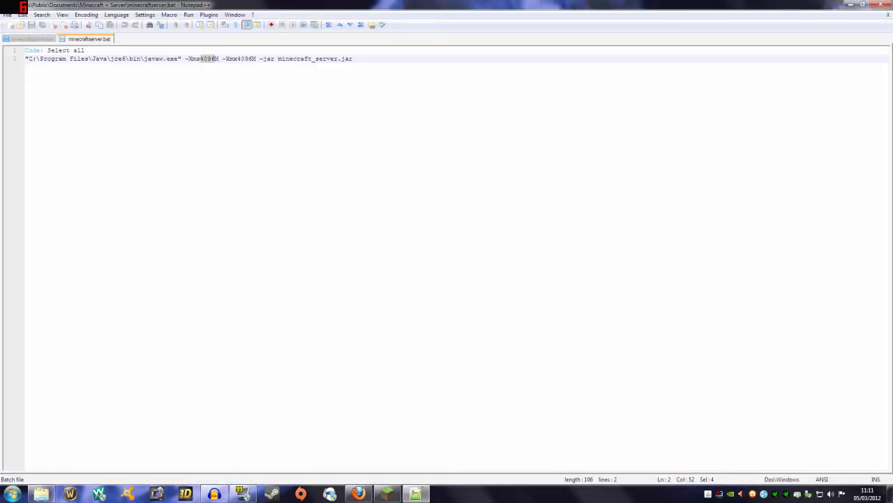
Change minecraft_server.jar to minecraft.jar in the batch file, save it, and return to Firefox
left_click_drag(339, 59, 312, 58)
key("Delete")
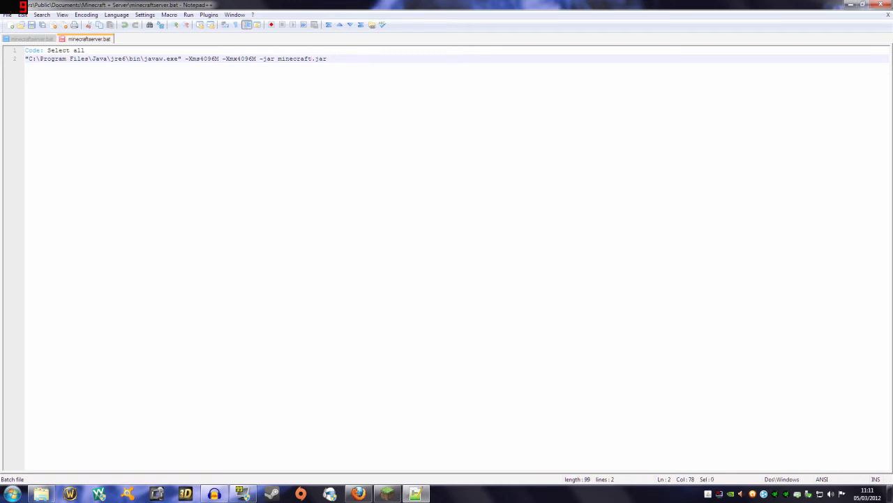
left_click(882, 4)
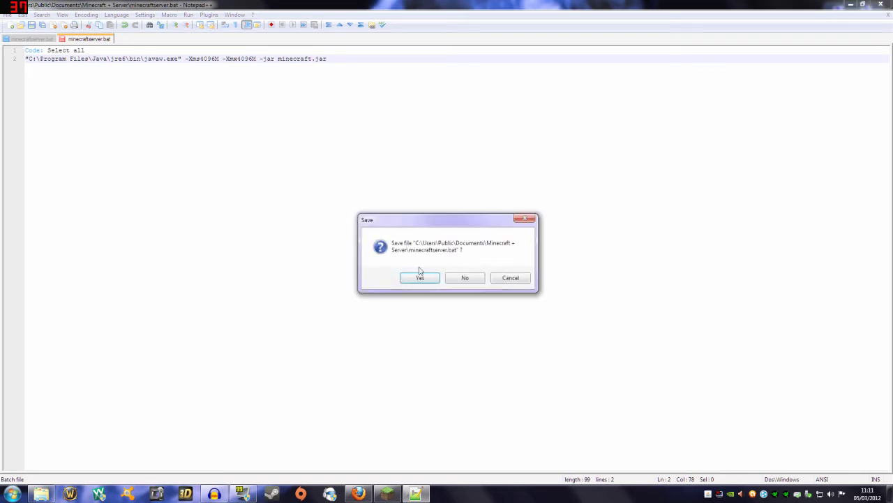
left_click(463, 277)
left_click(359, 492)
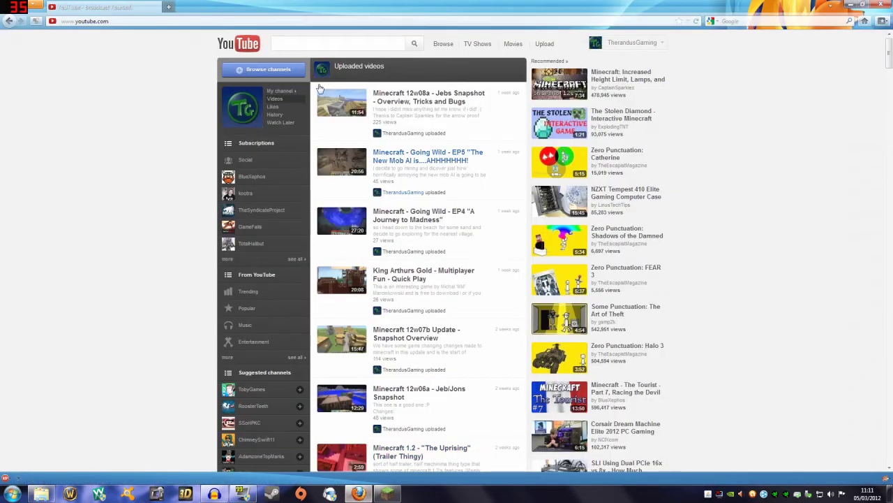
key("ctrl+t")
left_click(864, 21)
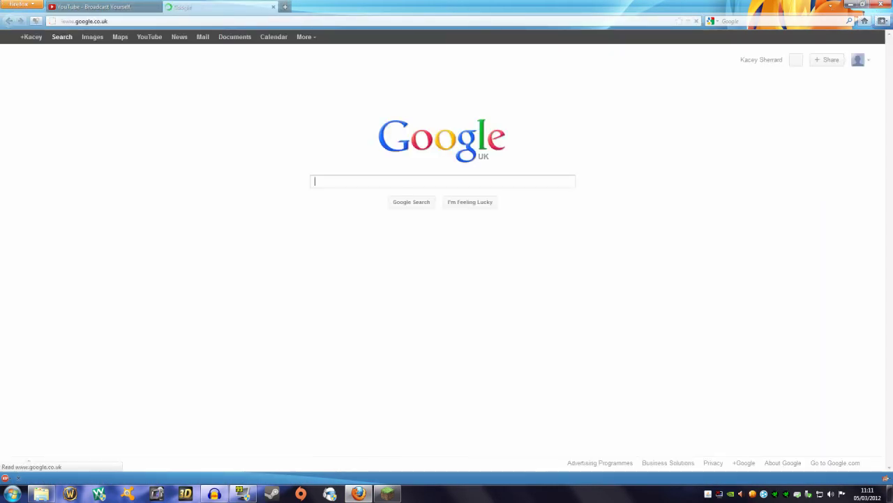
type("minecraft")
key("Return")
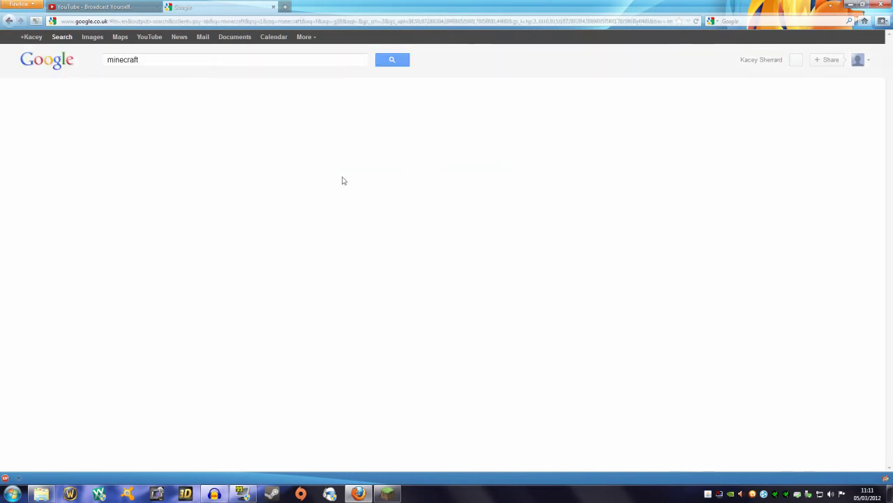
left_click(125, 122)
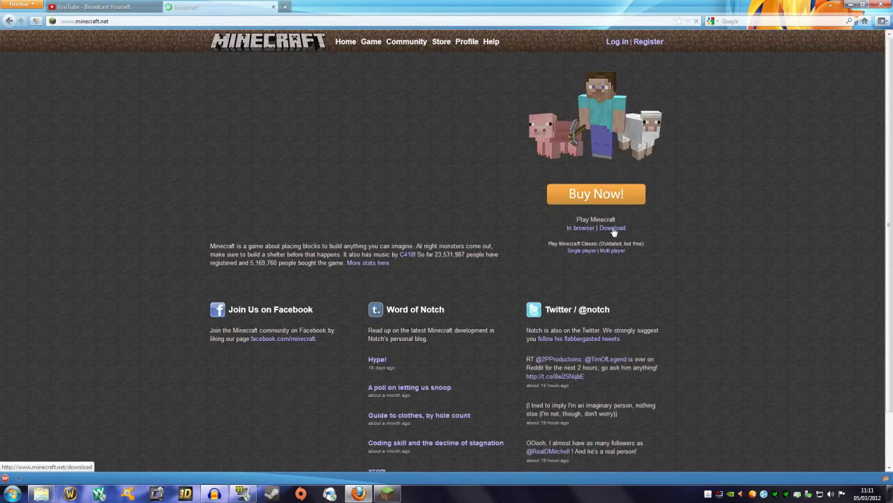
left_click(613, 229)
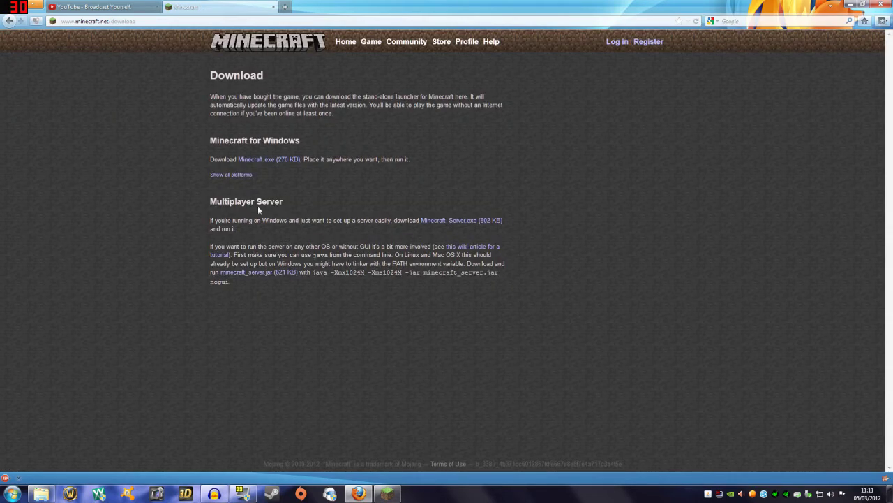
left_click(231, 174)
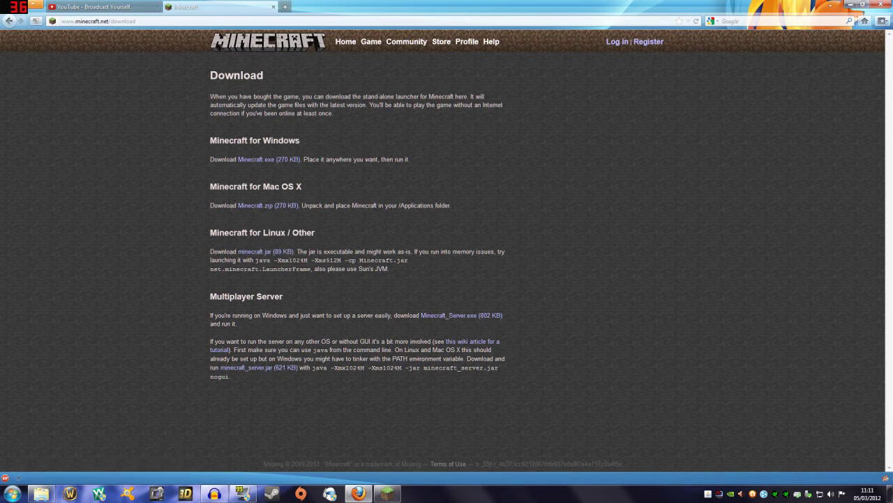
left_click_drag(206, 263, 332, 270)
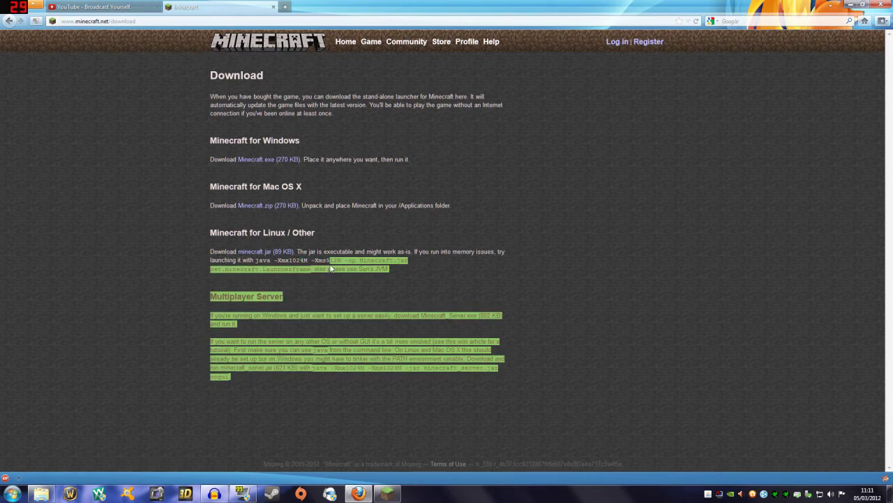
left_click(414, 268)
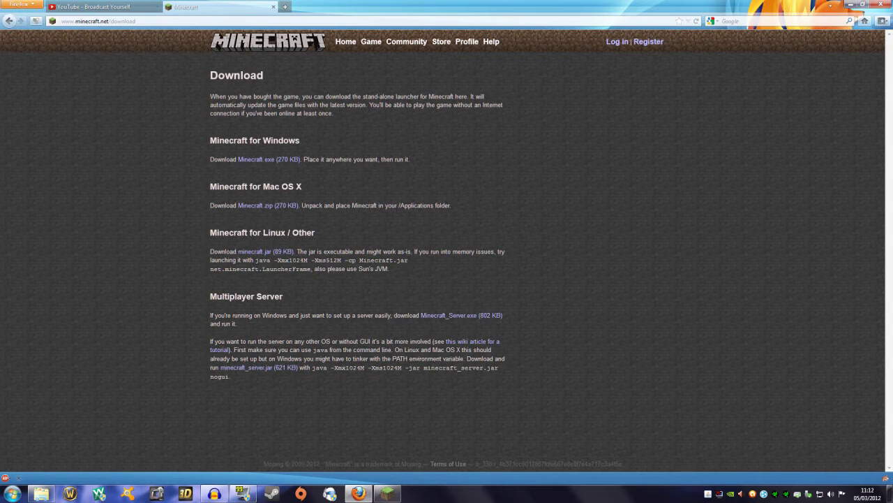
left_click(272, 7)
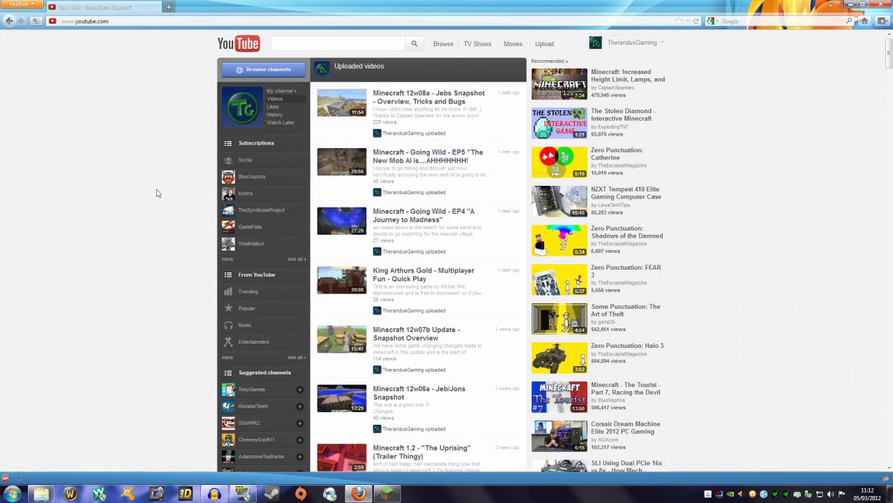